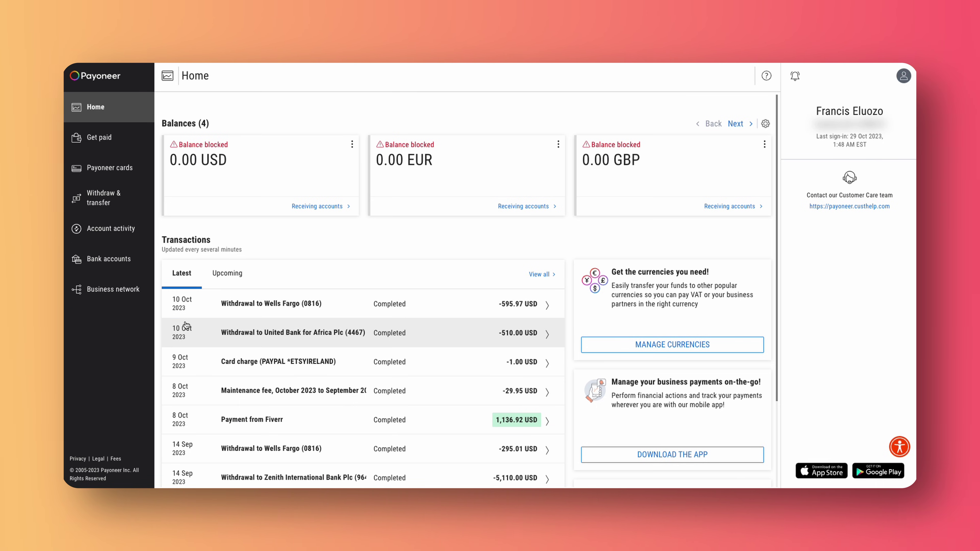
Check the linked bank accounts and notifications, then return to the home dashboard.
scroll(216, 329, "down", 3)
scroll(248, 330, "up", 3)
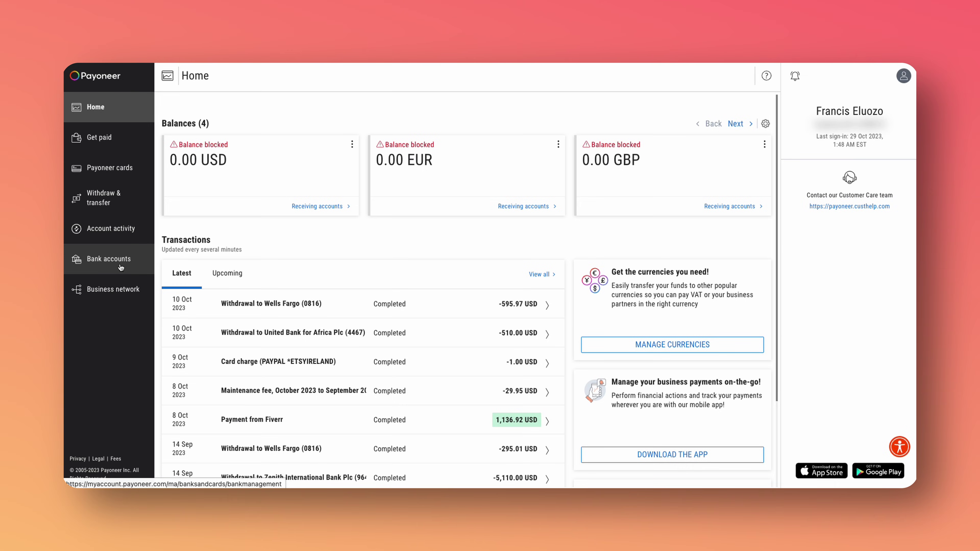
left_click(121, 267)
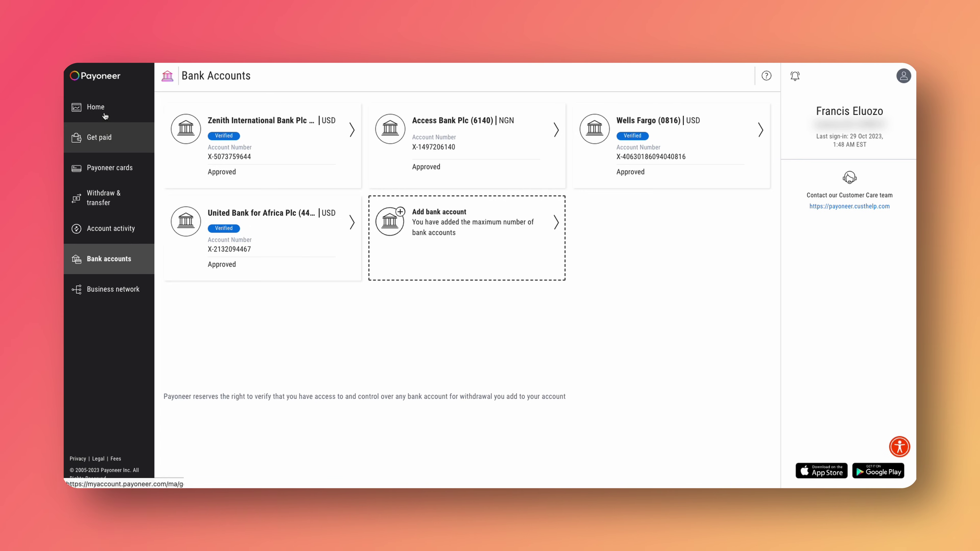
left_click(97, 107)
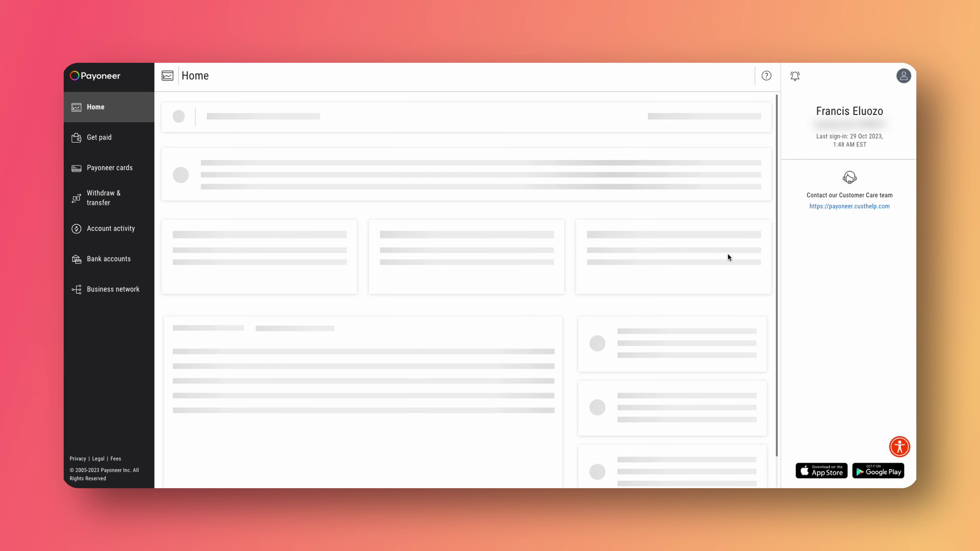
left_click(796, 78)
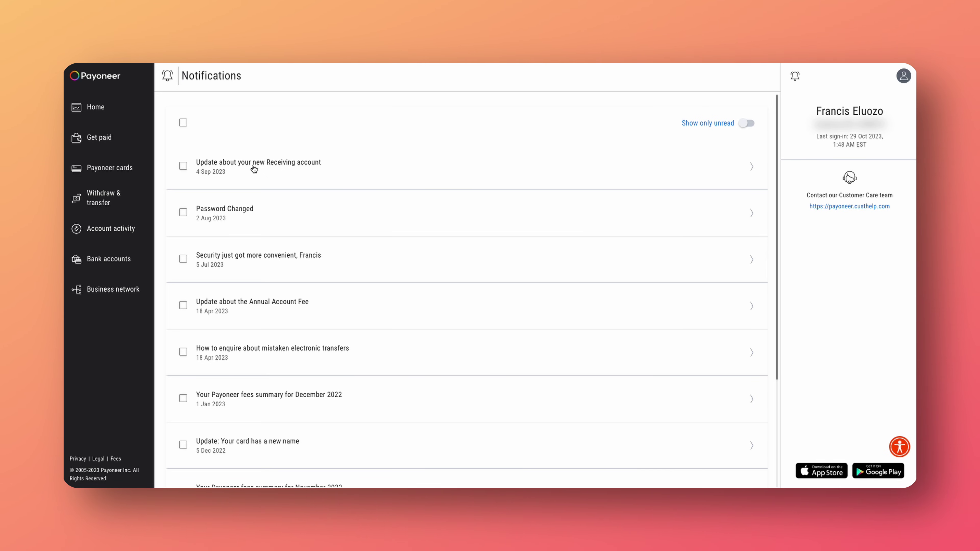
left_click(96, 107)
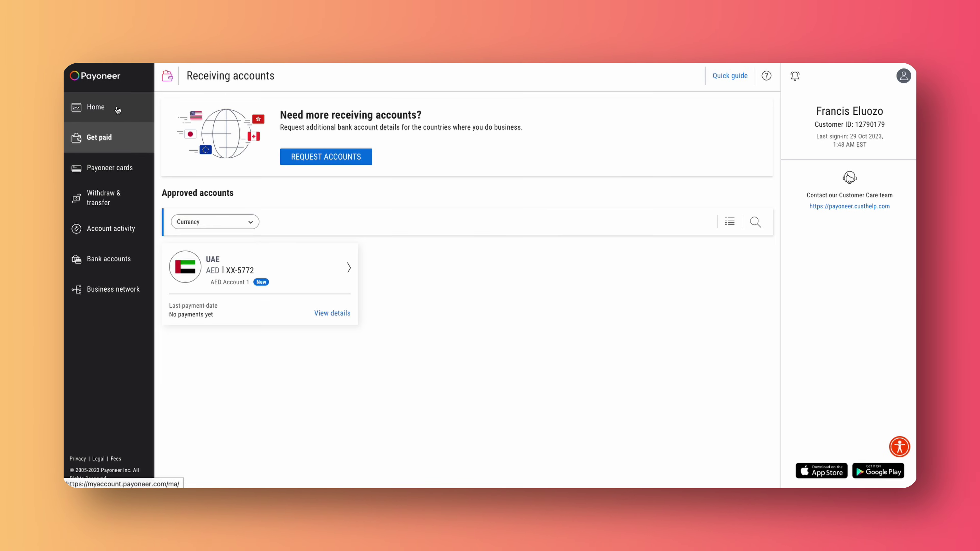
left_click(114, 112)
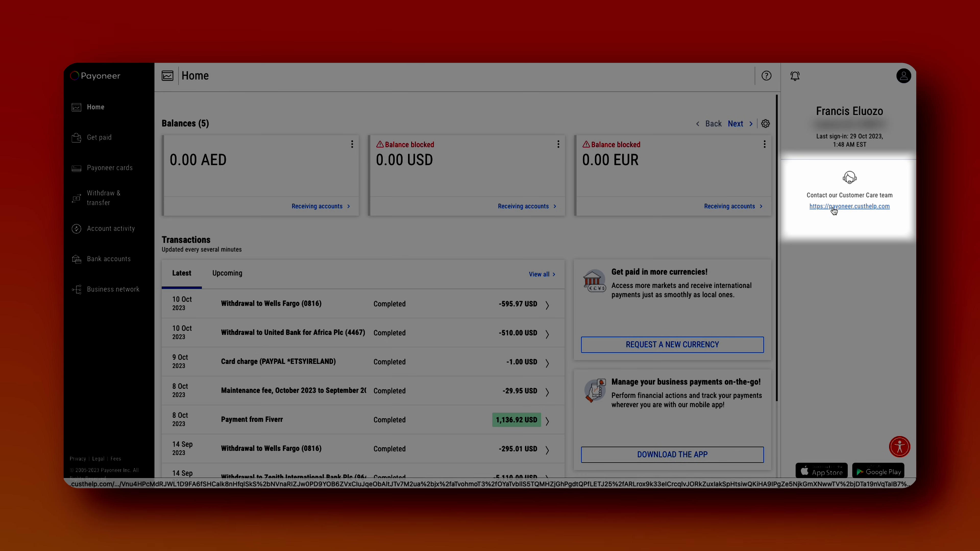
Go to the support center's 'I want to reopen my account' article under My Payoneer Account, Close/Reopen Account.
left_click(836, 209)
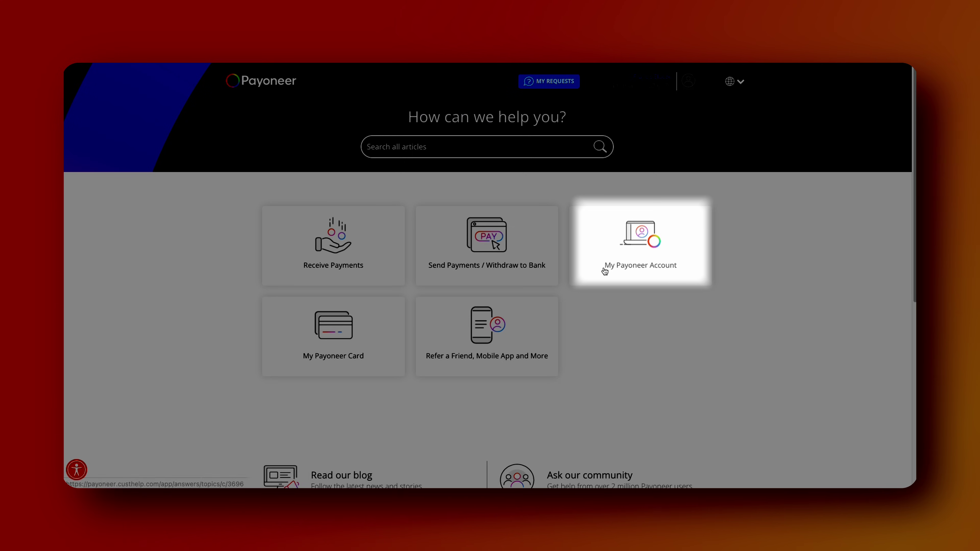
left_click(639, 258)
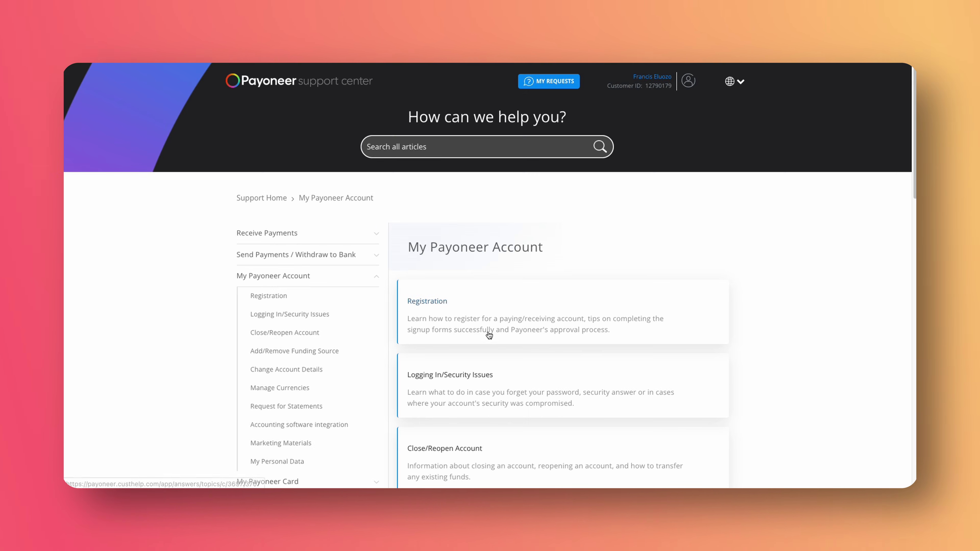
scroll(488, 335, "down", 5)
scroll(488, 335, "up", 2)
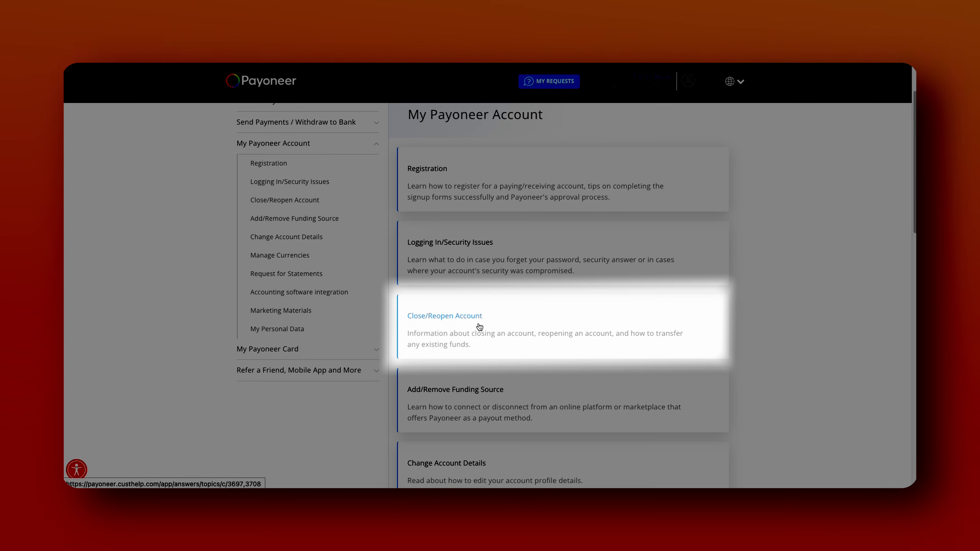
left_click(480, 327)
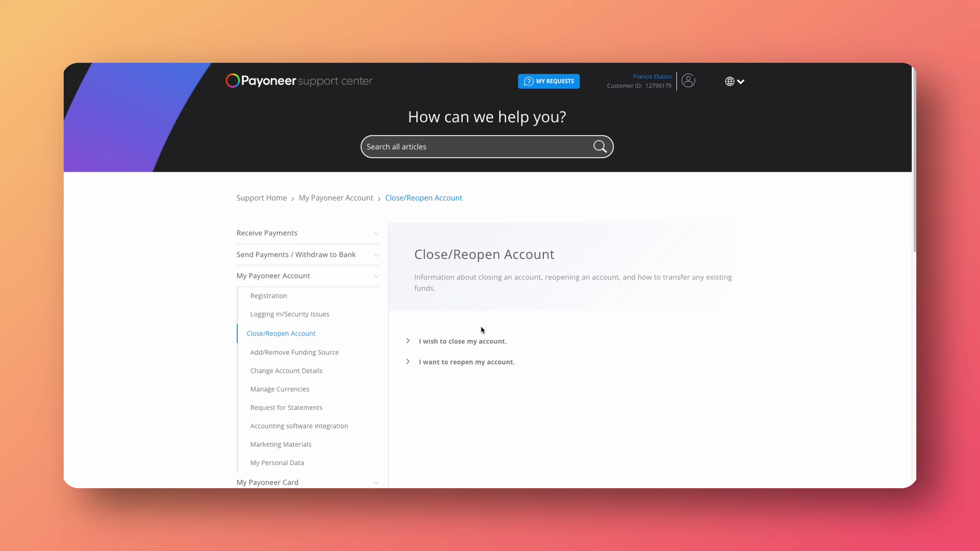
left_click(468, 364)
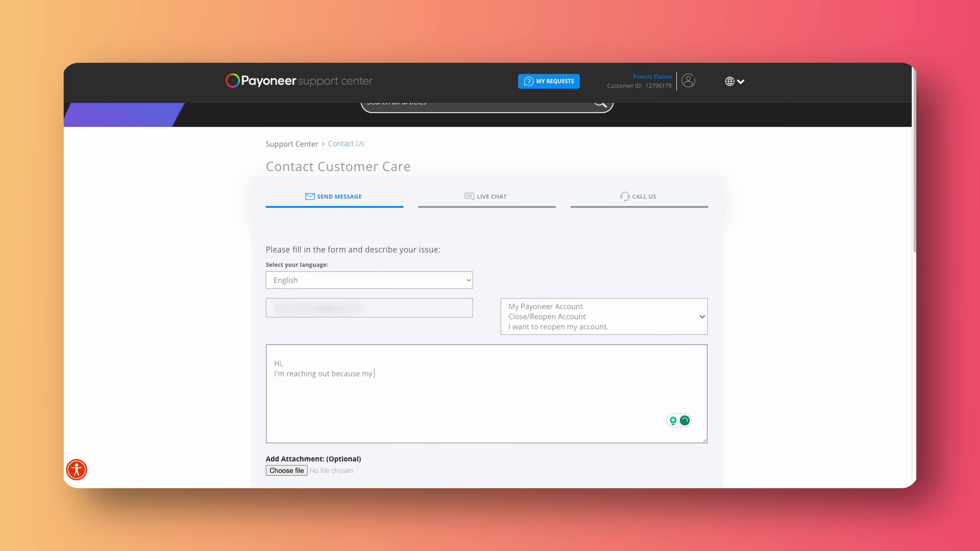
Submit a request that USD and other accounts are blocked, attaching Payoneer Accounts Blocked.png.
type("USD and other accounts within my payoneer account has")
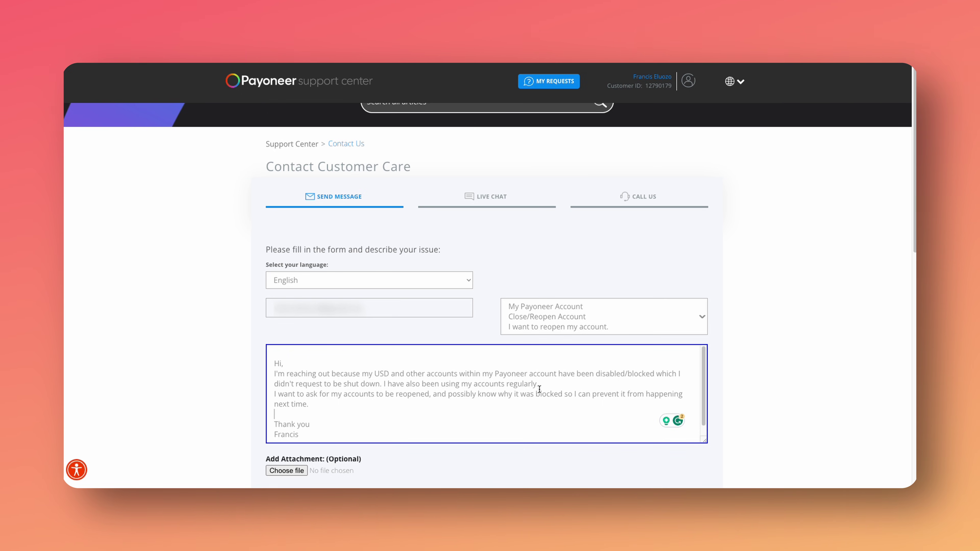
scroll(510, 467, "down", 3)
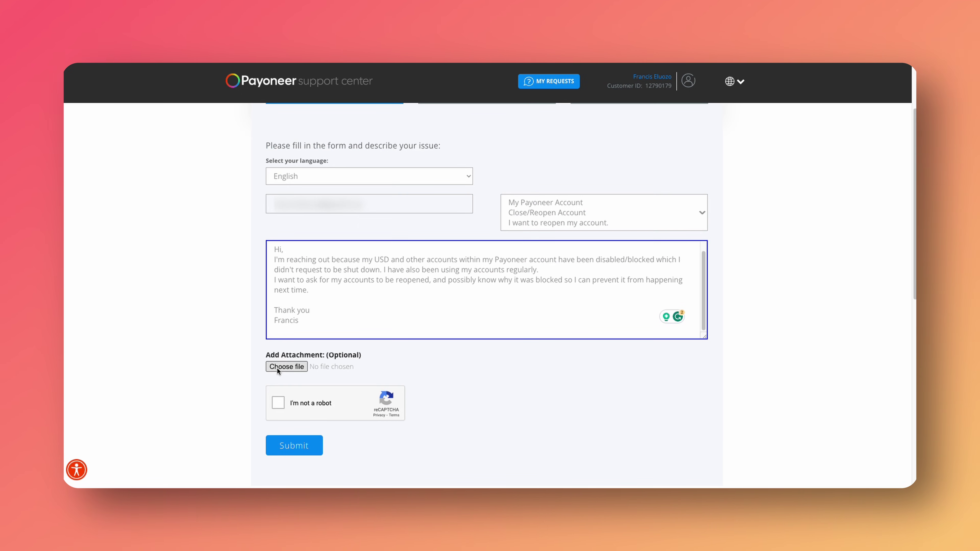
left_click(285, 367)
double_click(486, 282)
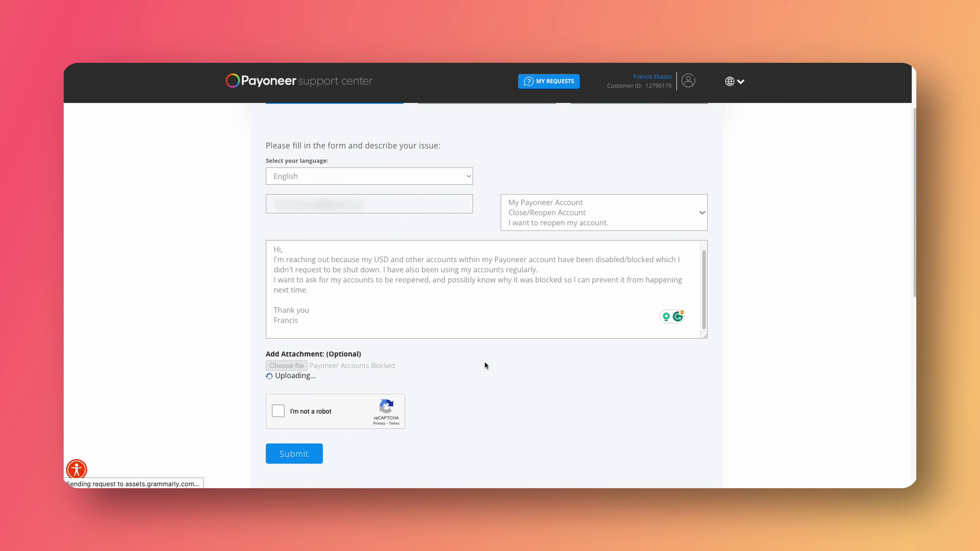
left_click(280, 411)
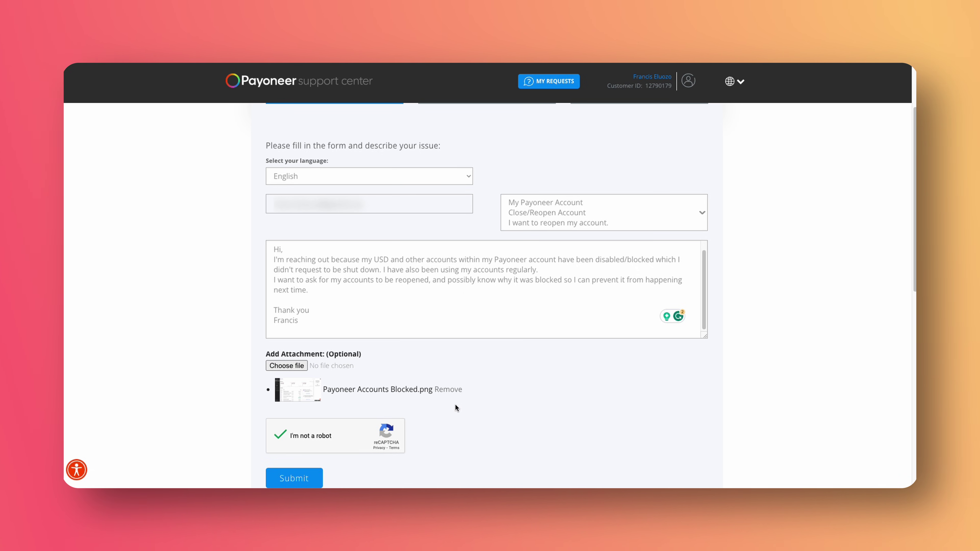
left_click(314, 478)
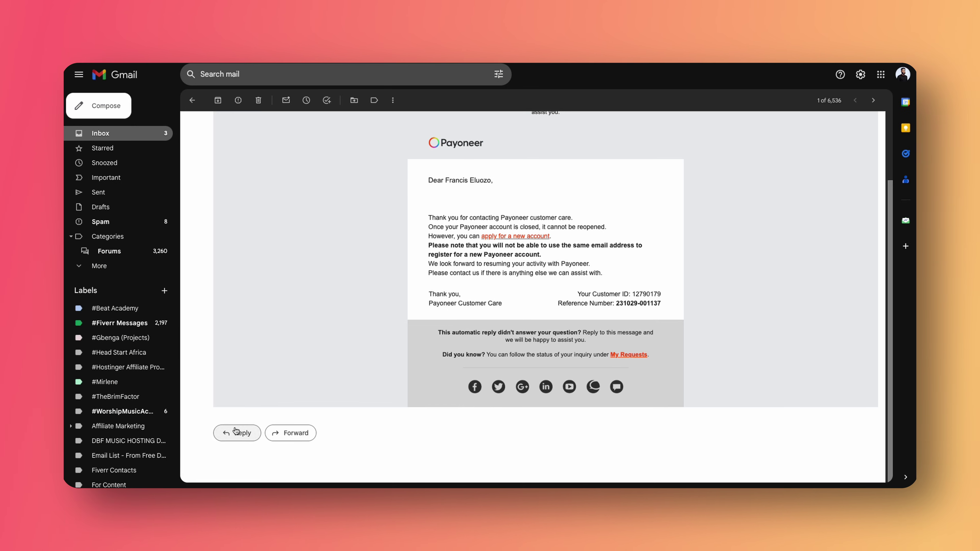
Reply to Payoneer's auto-reply that the account isn't closed, requesting the disabled USD accounts be reopened.
left_click(236, 432)
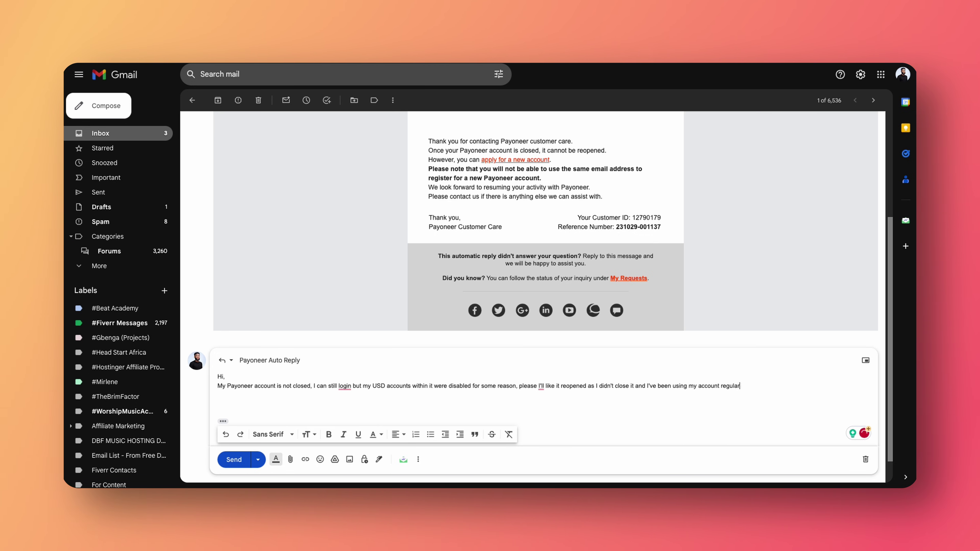
type("y")
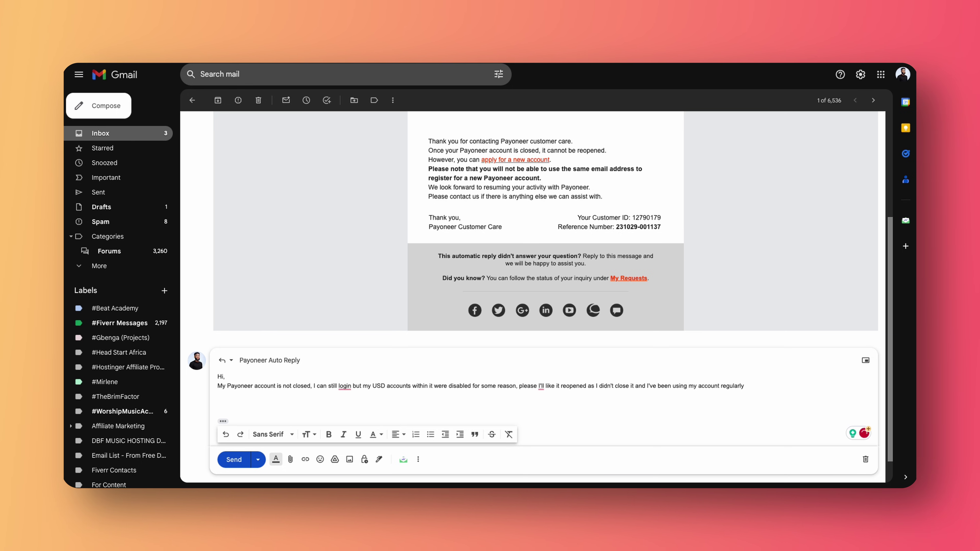
left_click(232, 460)
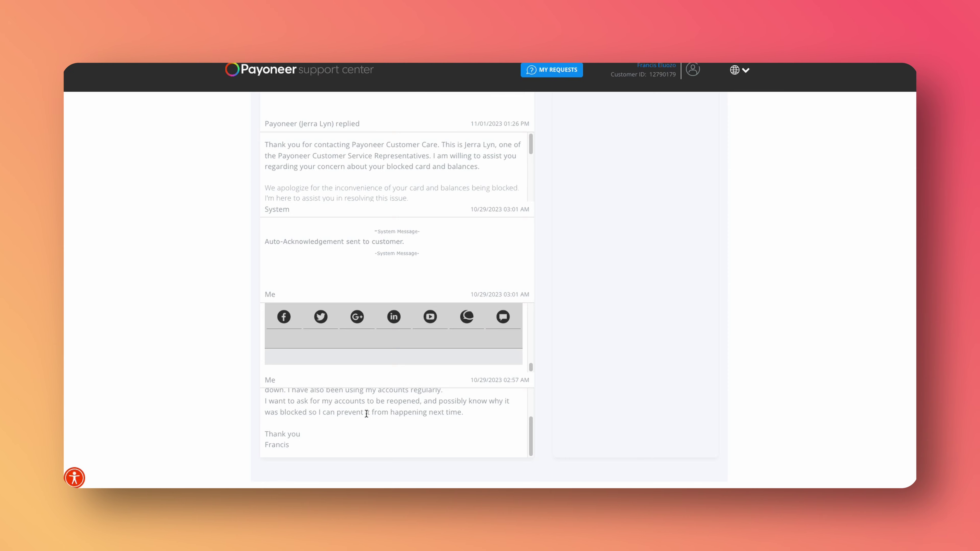
Scroll through the agent's reply promising review and activation of the blocked card and balances.
scroll(373, 403, "down", 10)
scroll(408, 311, "up", 8)
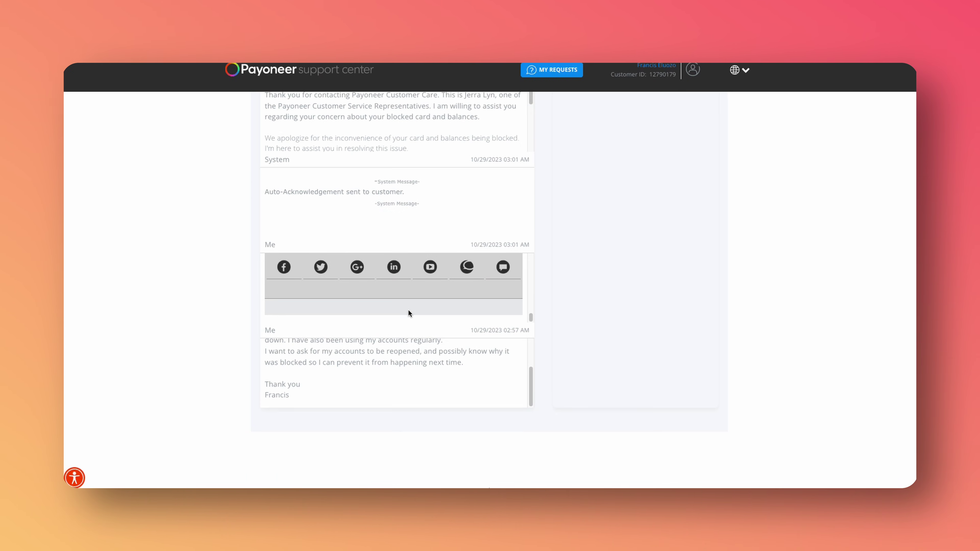
scroll(401, 362, "down", 1)
scroll(391, 361, "up", 3)
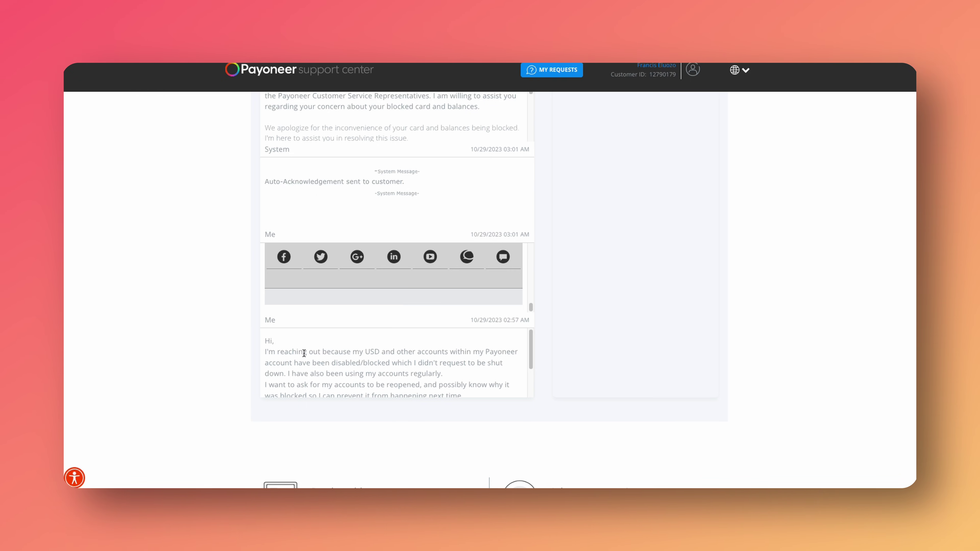
scroll(507, 321, "up", 5)
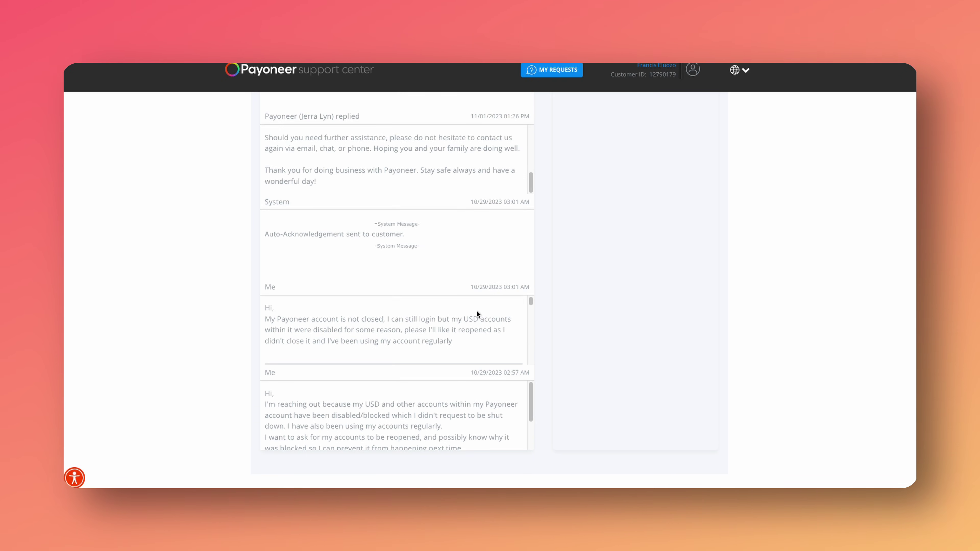
scroll(469, 313, "down", 2)
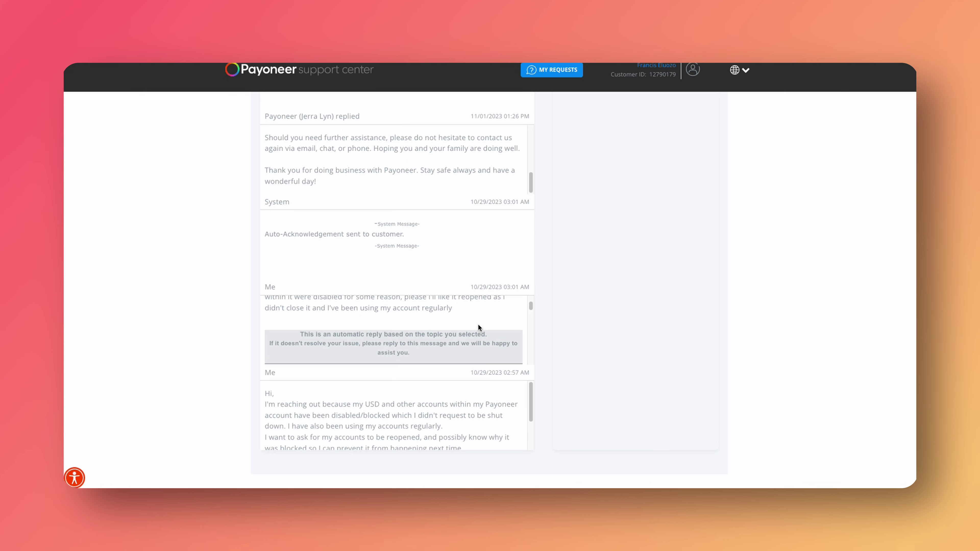
scroll(461, 328, "up", 6)
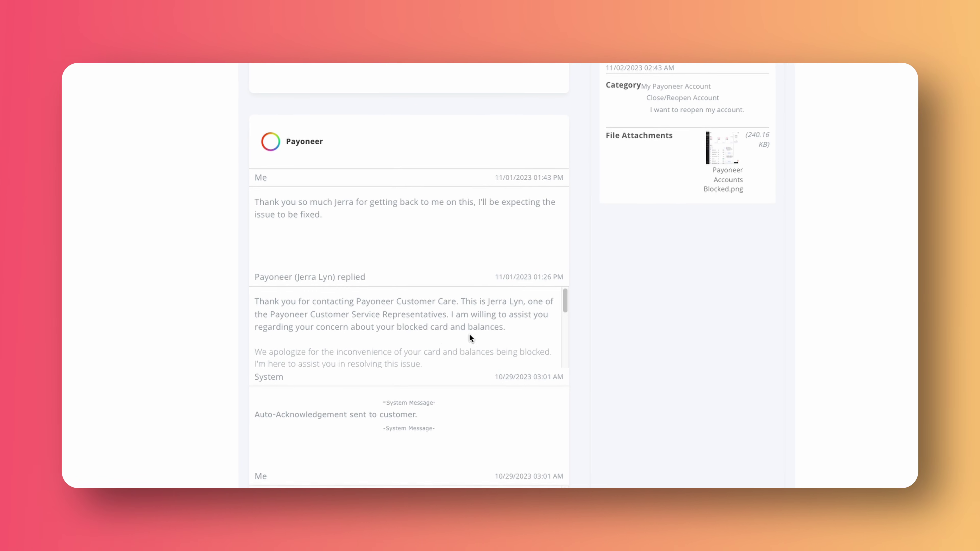
scroll(484, 334, "down", 1)
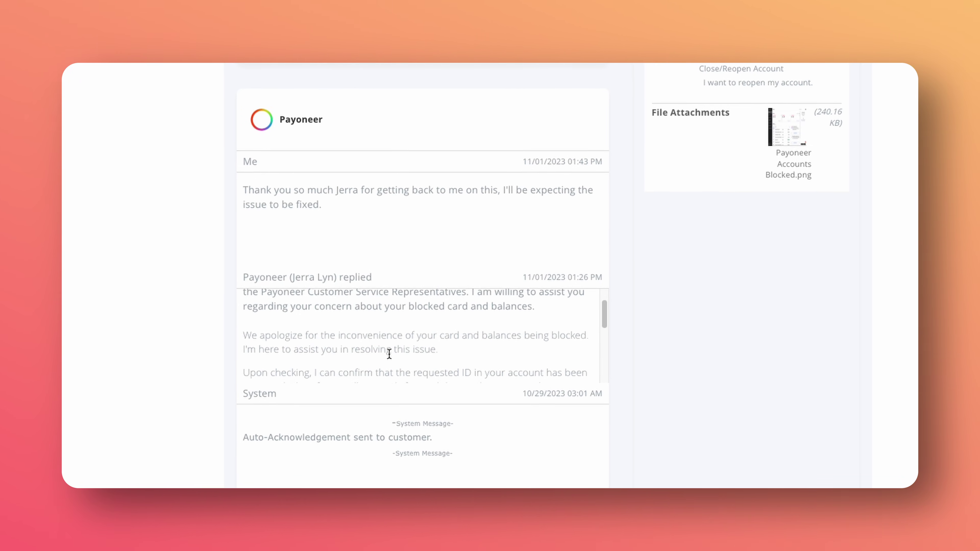
scroll(388, 354, "down", 1)
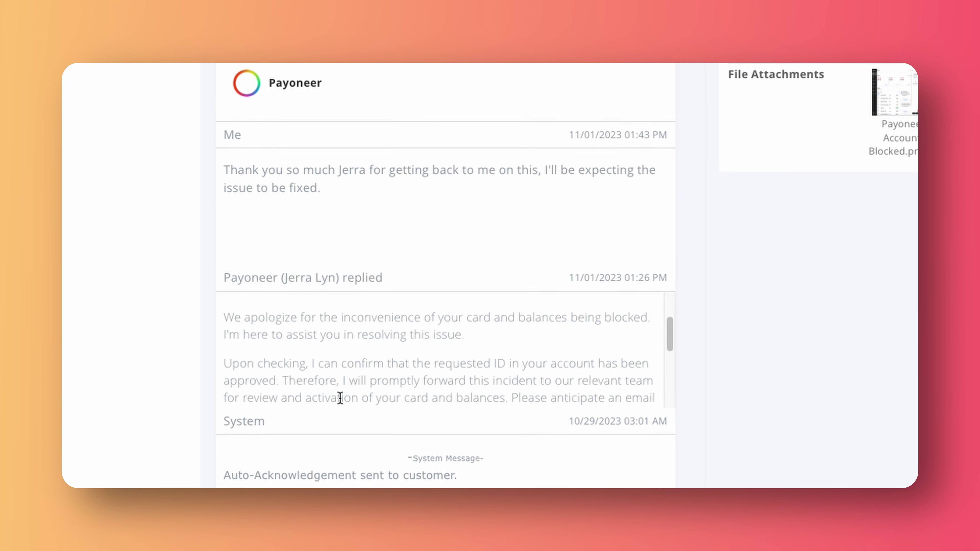
scroll(374, 399, "down", 2)
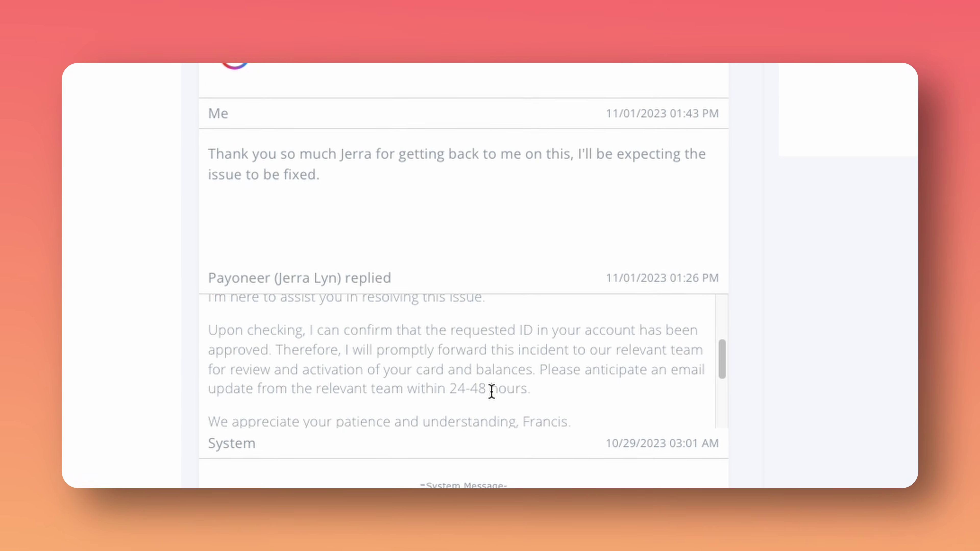
scroll(401, 393, "down", 2)
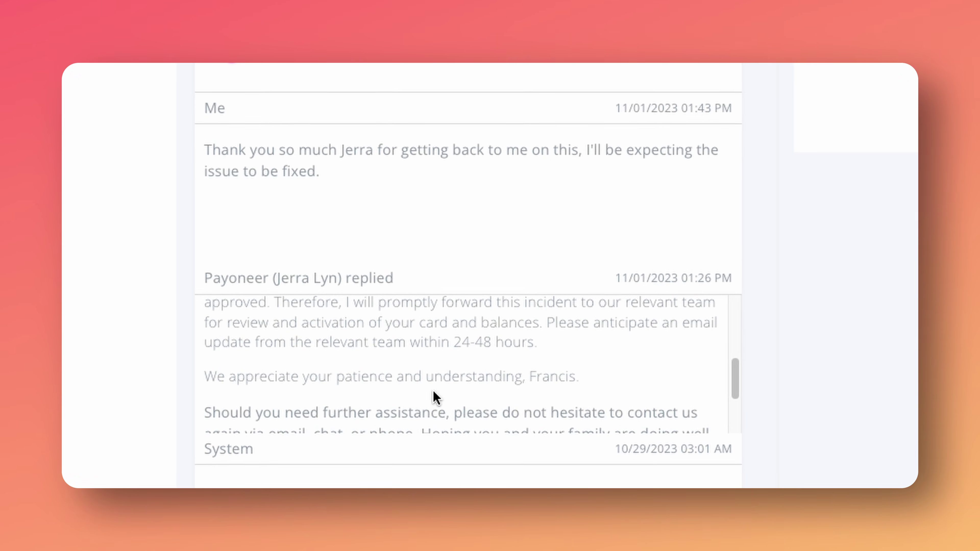
scroll(533, 385, "down", 3)
scroll(533, 385, "down", 1)
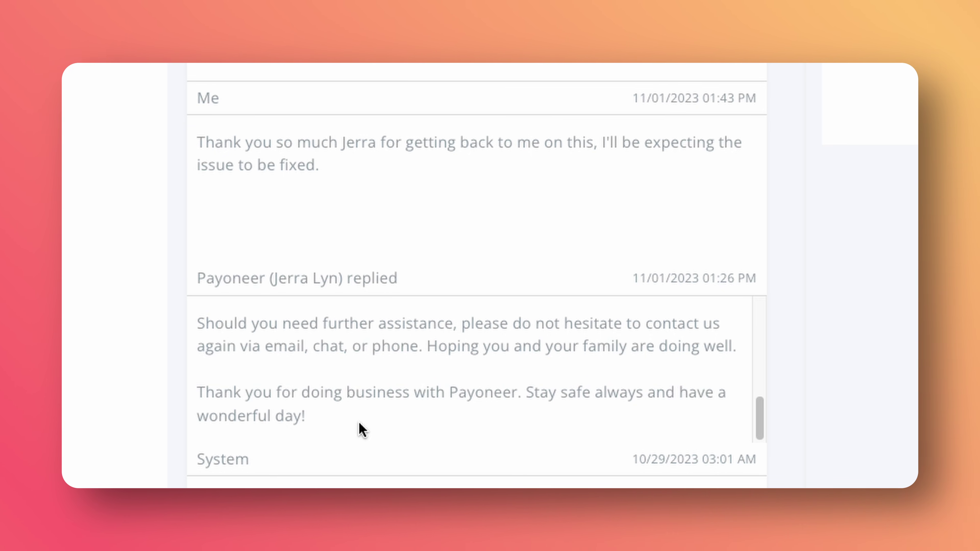
scroll(361, 430, "down", 1)
scroll(433, 372, "up", 3)
scroll(609, 319, "up", 3)
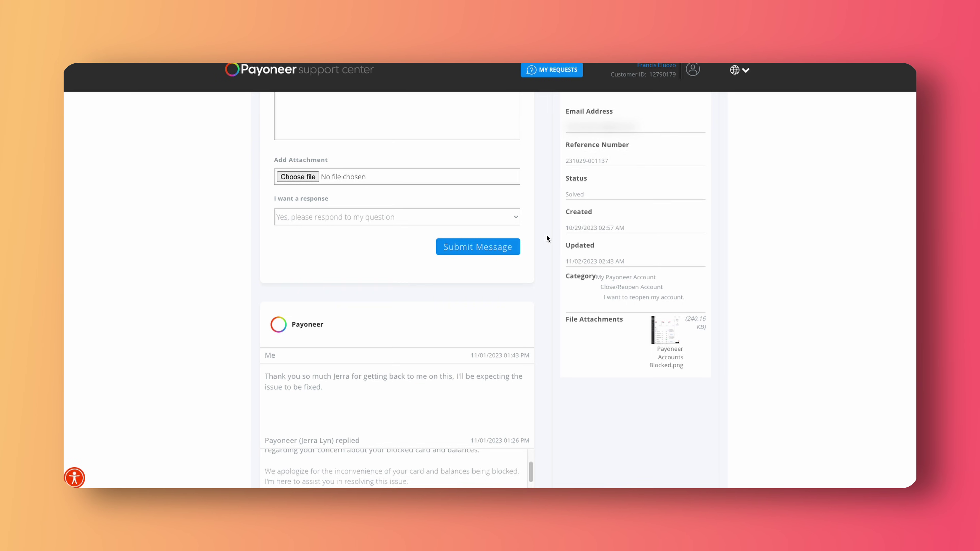
Scroll back up to the top of the support request page.
scroll(183, 131, "up", 4)
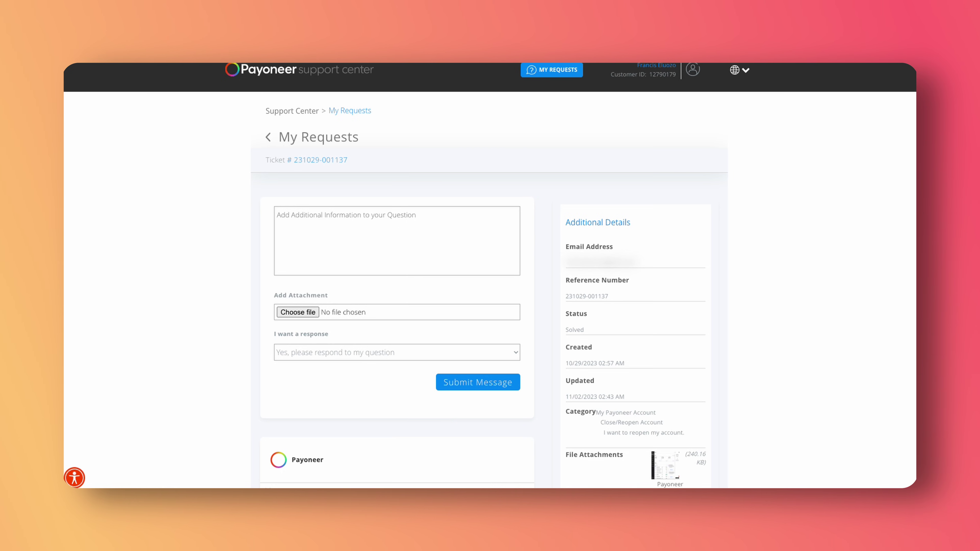
scroll(490, 271, "up", 2)
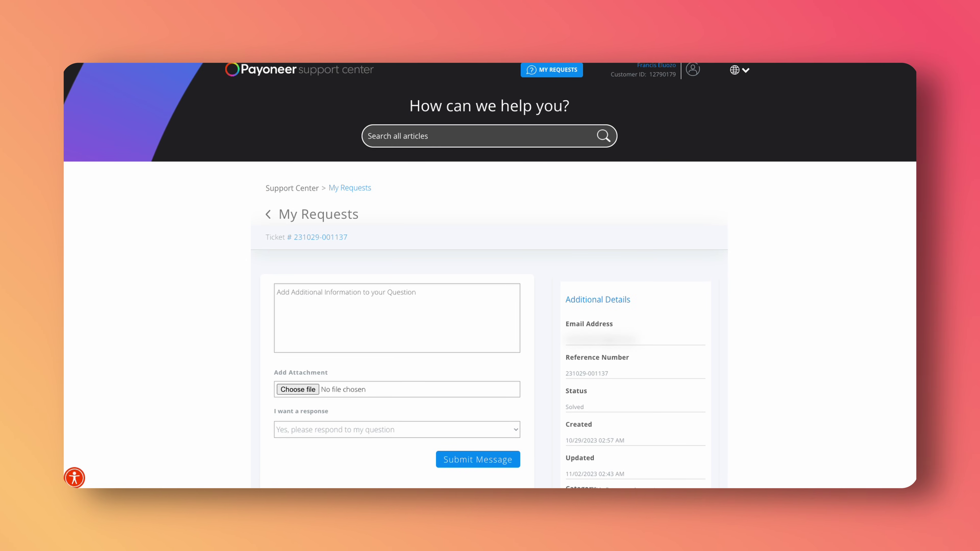